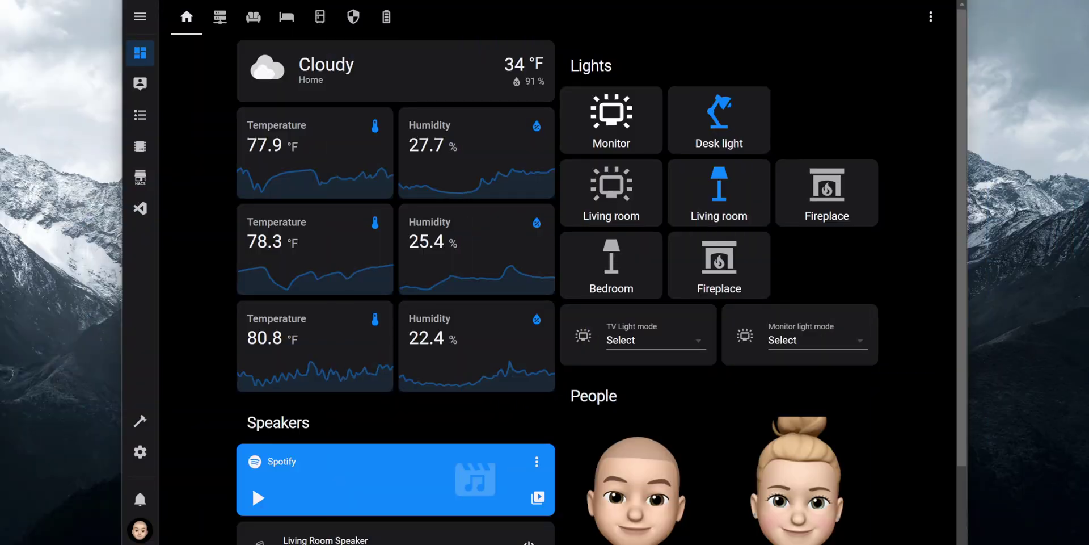
Step: Start adding the HomeKit integration from Settings > Devices & Services
{"action": "left_click", "coordinate": [147, 461]}
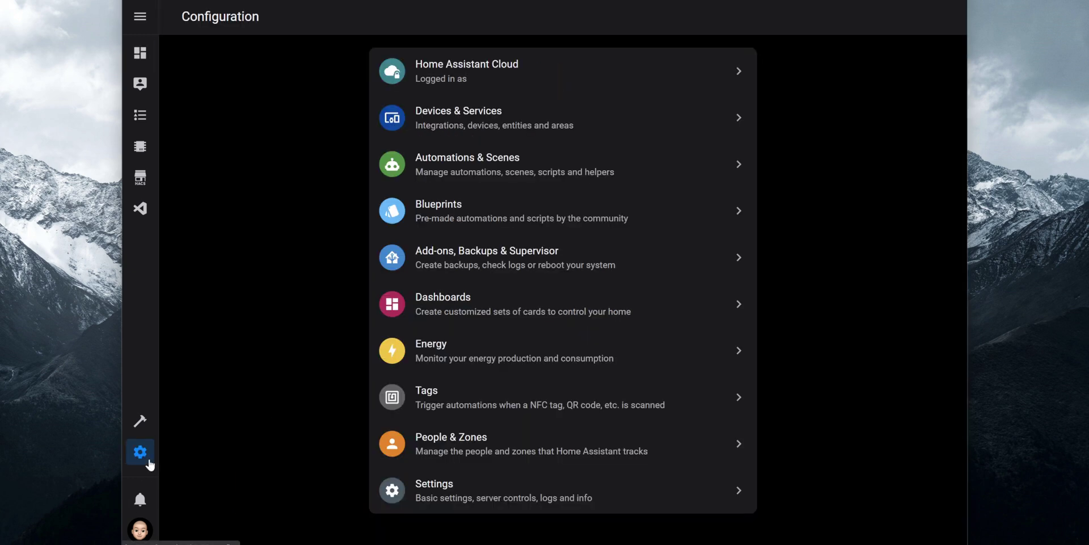
{"action": "left_click", "coordinate": [605, 137]}
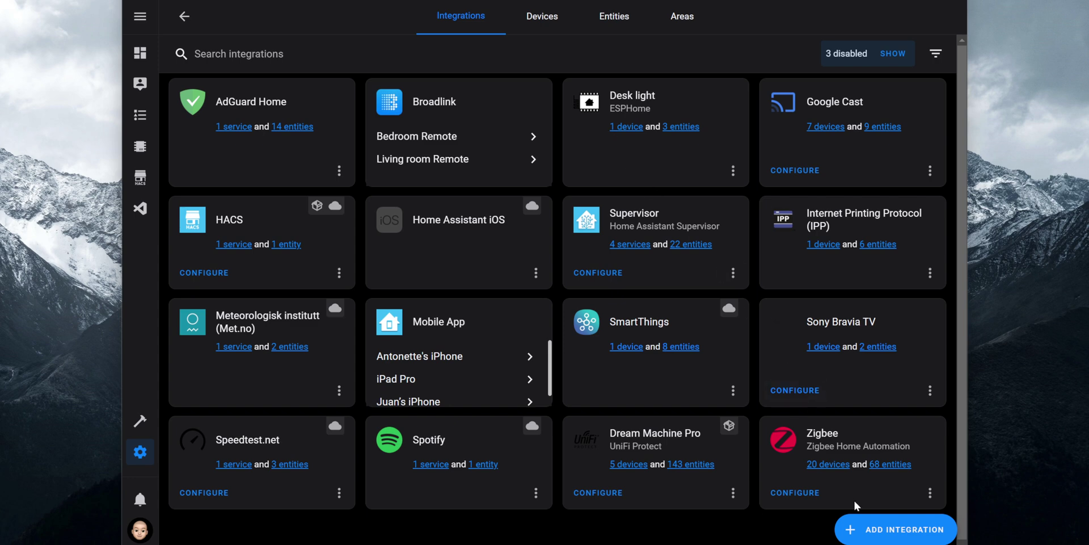
{"action": "left_click", "coordinate": [883, 527]}
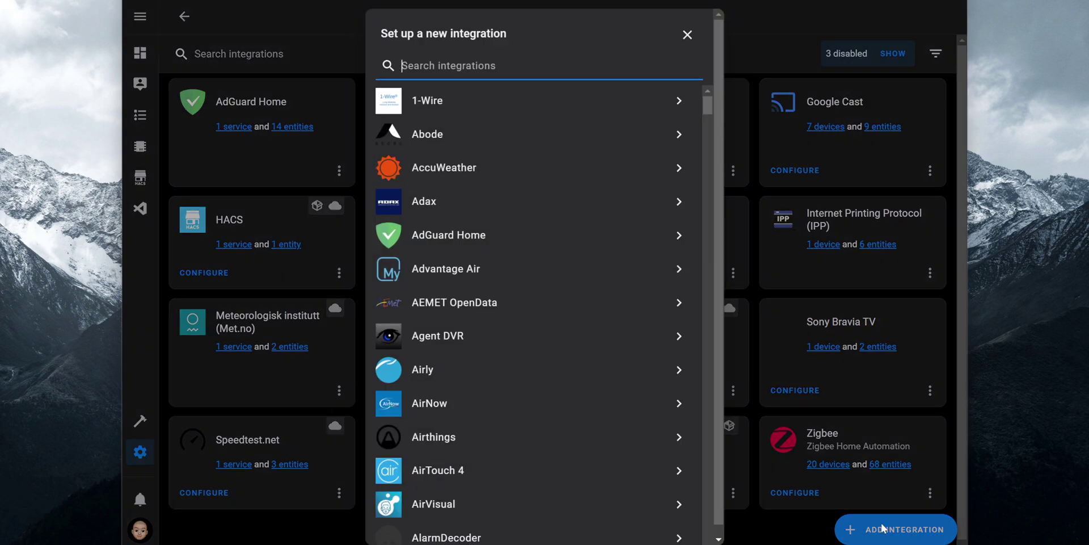
{"action": "type", "text": "HomeKit"}
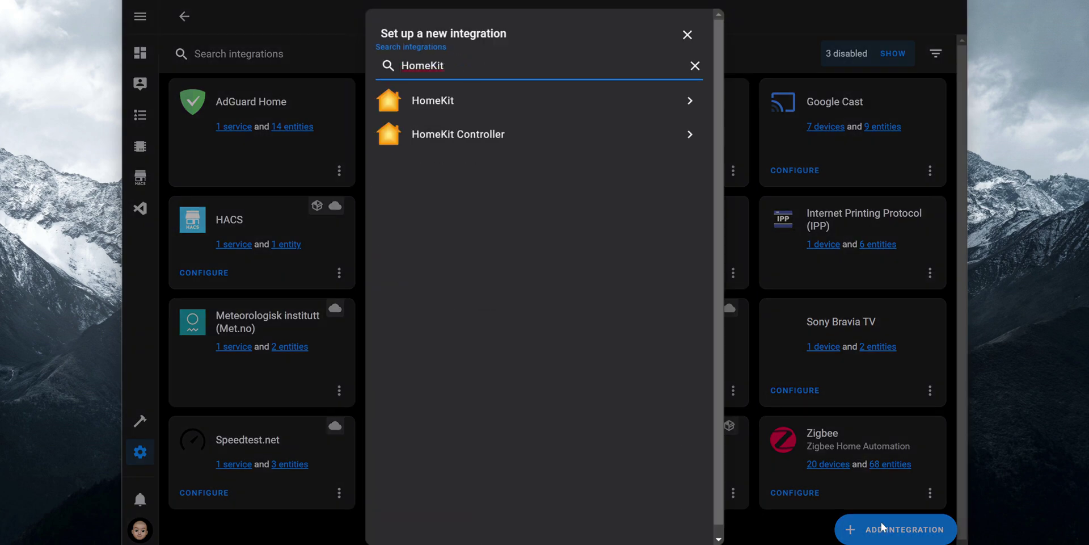
{"action": "left_click", "coordinate": [437, 108]}
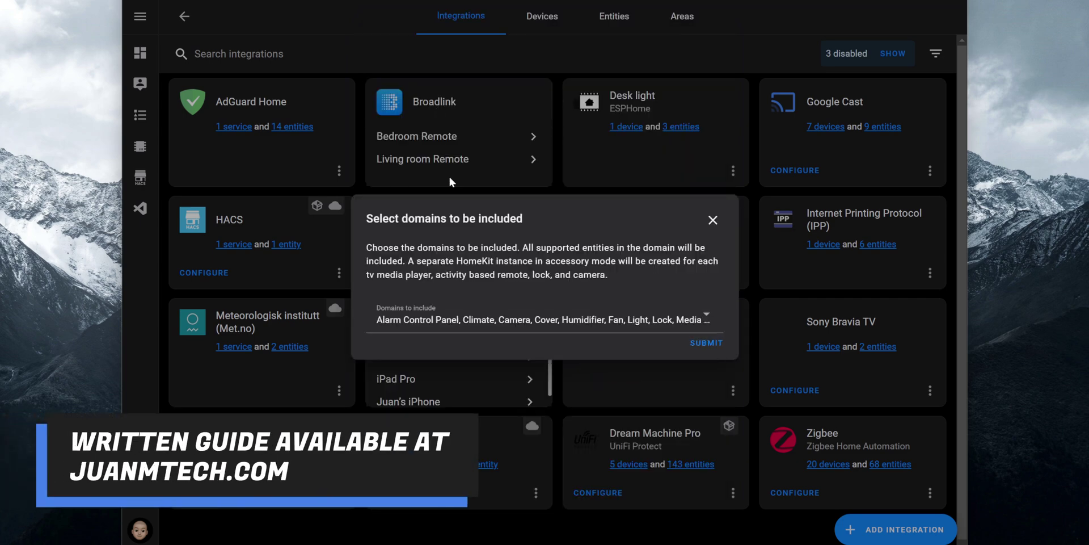
Step: Clear Alarm Control Panel, Camera, Climate, Water Heater, Vacuum, Switch and Remote, leaving only Light
{"action": "left_click", "coordinate": [506, 324]}
{"action": "left_click", "coordinate": [395, 41]}
{"action": "left_click", "coordinate": [382, 165]}
{"action": "left_click", "coordinate": [381, 195]}
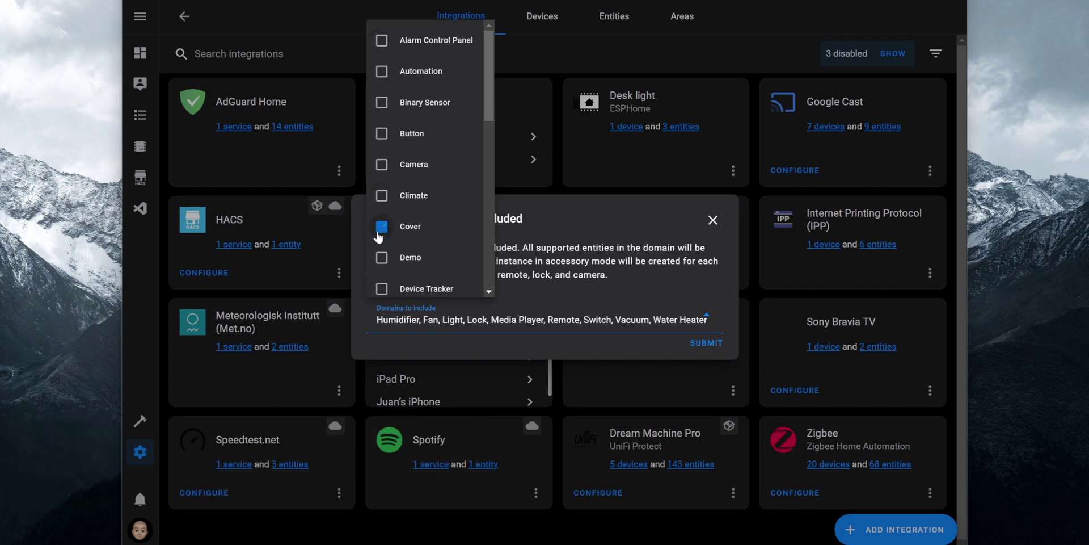
{"action": "scroll", "coordinate": [378, 237], "scroll_direction": "down", "scroll_amount": 10}
{"action": "left_click", "coordinate": [382, 276]}
{"action": "left_click", "coordinate": [381, 245]}
{"action": "left_click", "coordinate": [381, 215]}
{"action": "left_click", "coordinate": [382, 59]}
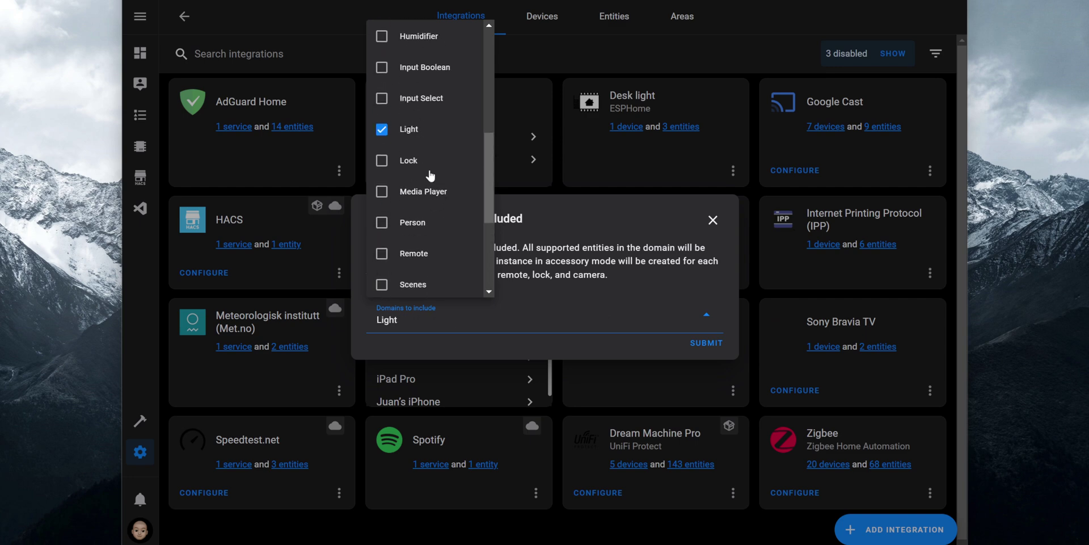
{"action": "scroll", "coordinate": [431, 177], "scroll_direction": "up", "scroll_amount": 1}
{"action": "scroll", "coordinate": [444, 201], "scroll_direction": "down", "scroll_amount": 1}
{"action": "scroll", "coordinate": [444, 201], "scroll_direction": "down", "scroll_amount": 1}
{"action": "left_click", "coordinate": [564, 310]}
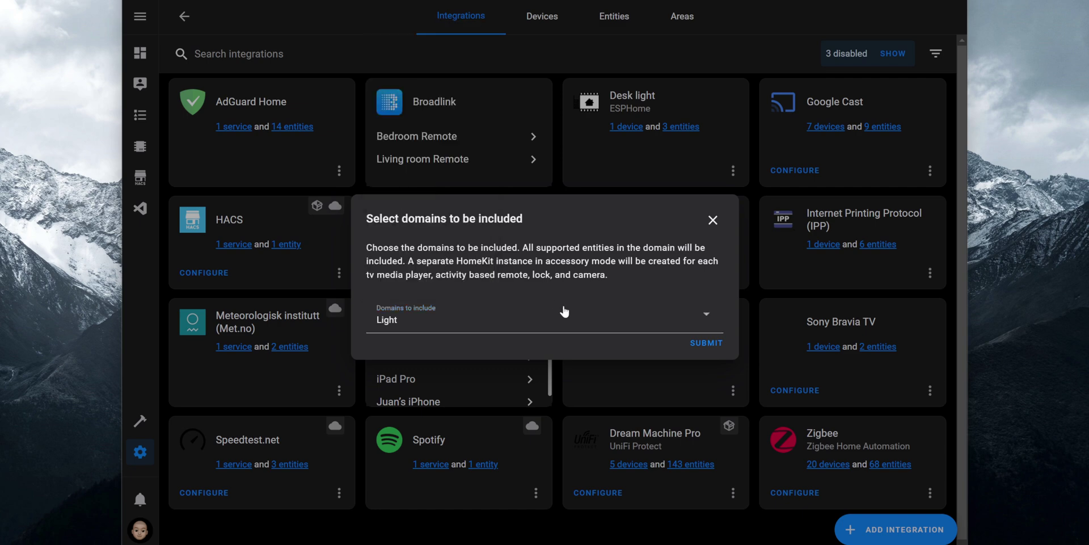
Step: Submit the Light-only selection and finish HASS Bridge:21064 with its area set to Office
{"action": "left_click", "coordinate": [707, 344]}
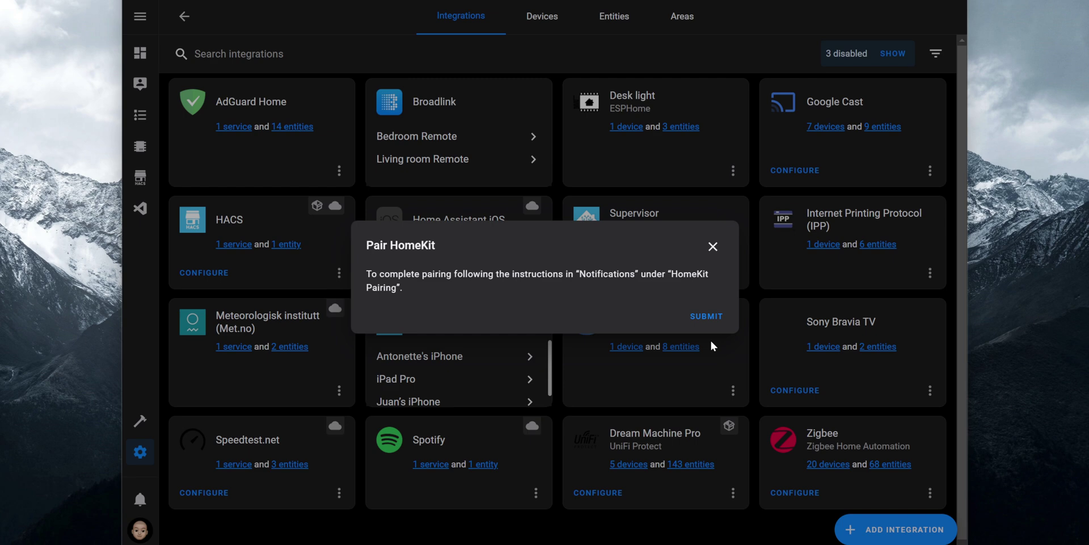
{"action": "left_click", "coordinate": [709, 316]}
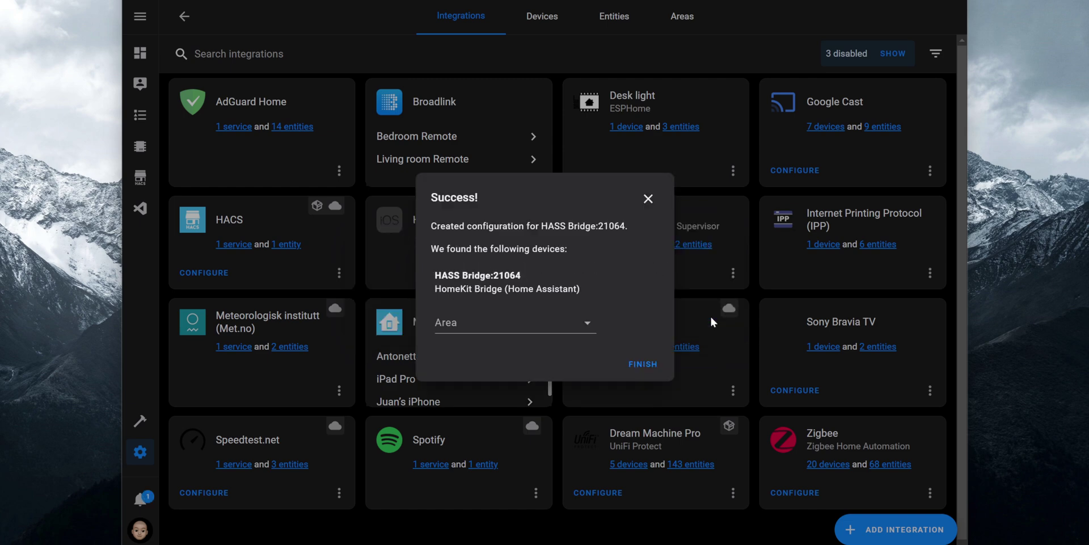
{"action": "left_click", "coordinate": [593, 326]}
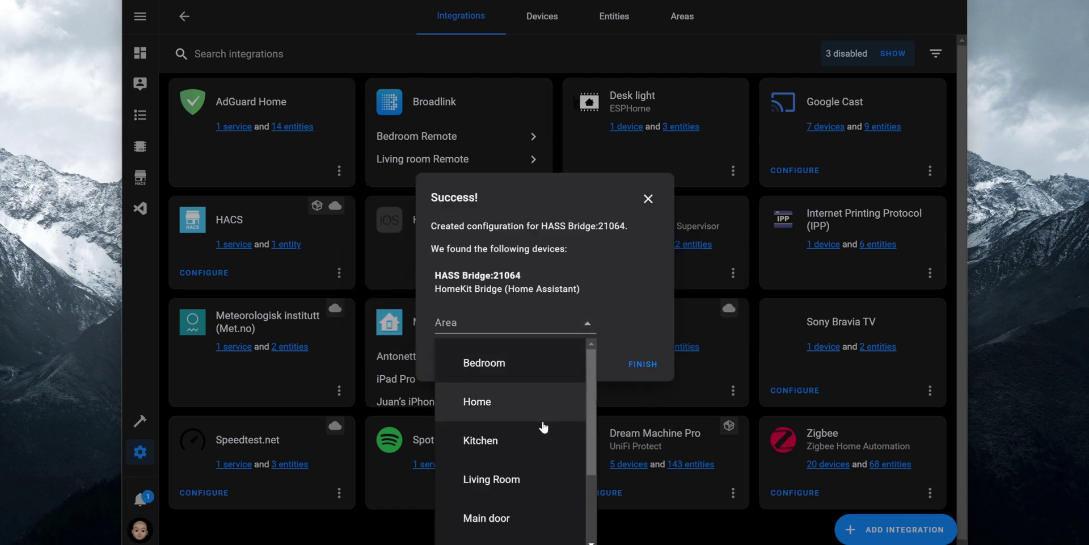
{"action": "scroll", "coordinate": [538, 436], "scroll_direction": "down", "scroll_amount": 2}
{"action": "left_click", "coordinate": [491, 488]}
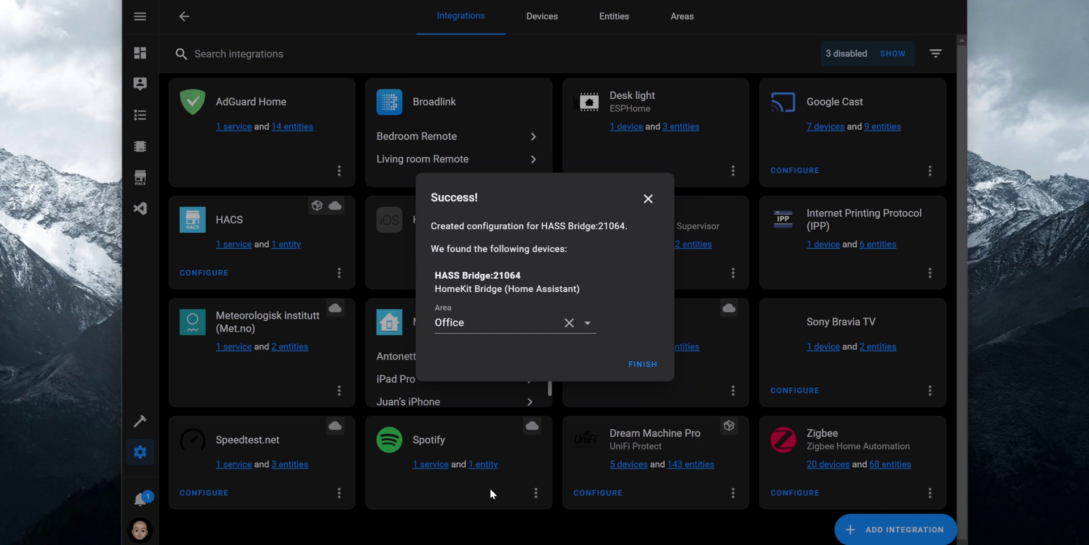
{"action": "left_click", "coordinate": [629, 366]}
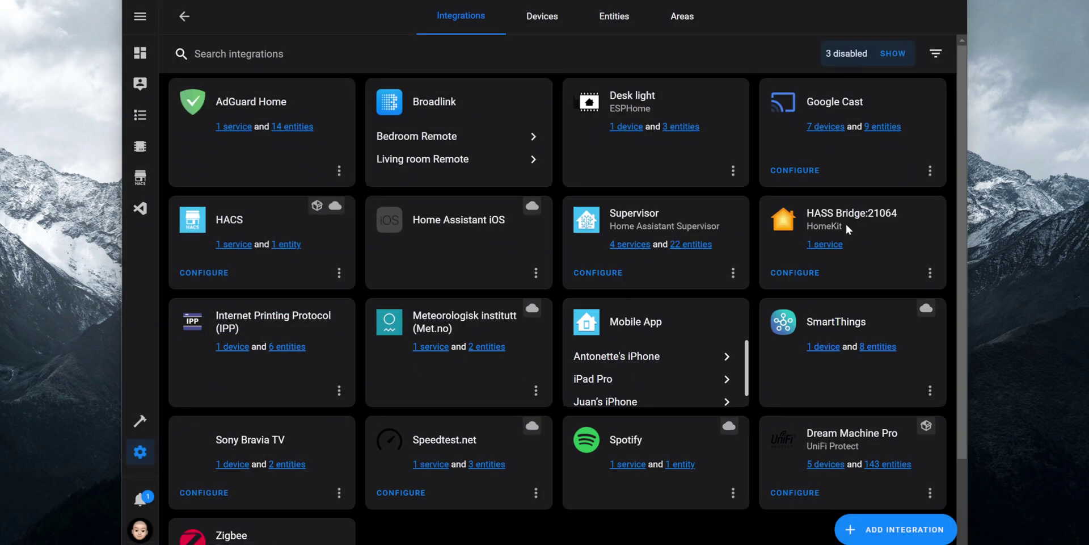
Step: Show the HomeKit Pairing QR code notification for scanning with the iPhone Home app, then dismiss it
{"action": "left_click", "coordinate": [141, 499]}
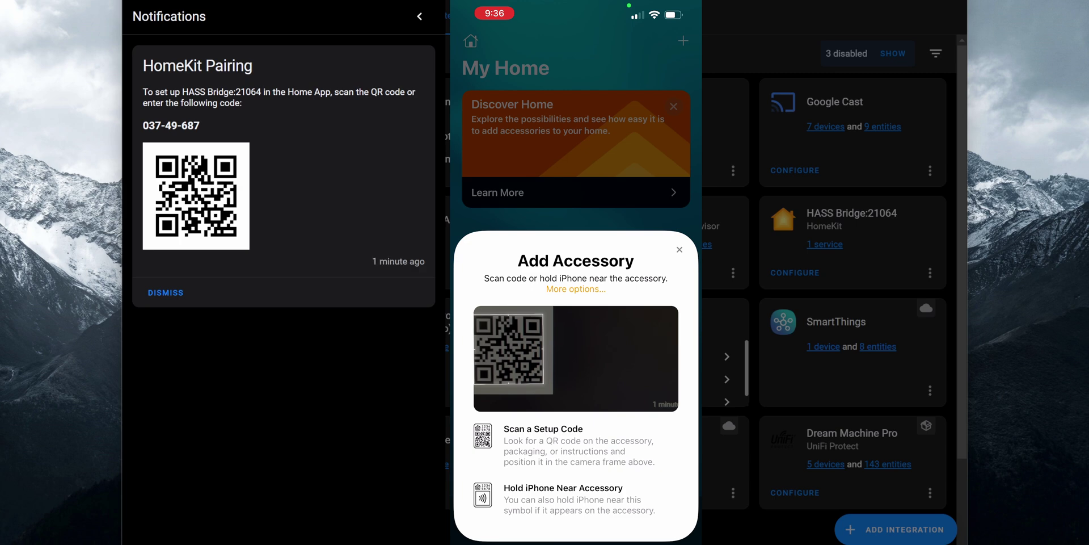
{"action": "key", "text": "Escape"}
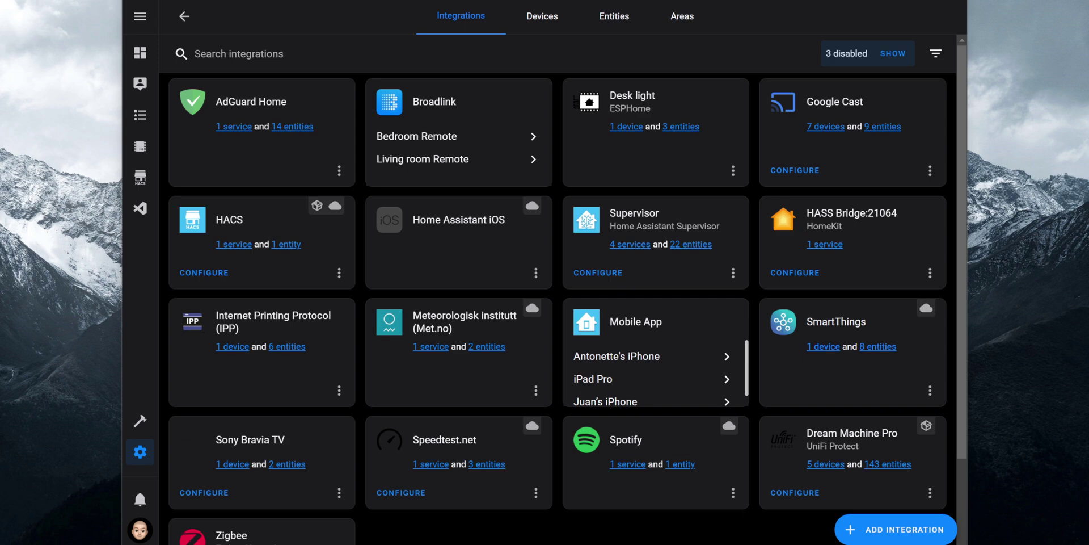
Step: Rename the new bridge entry to 'Home Assistant Bridge'
{"action": "left_click", "coordinate": [930, 273]}
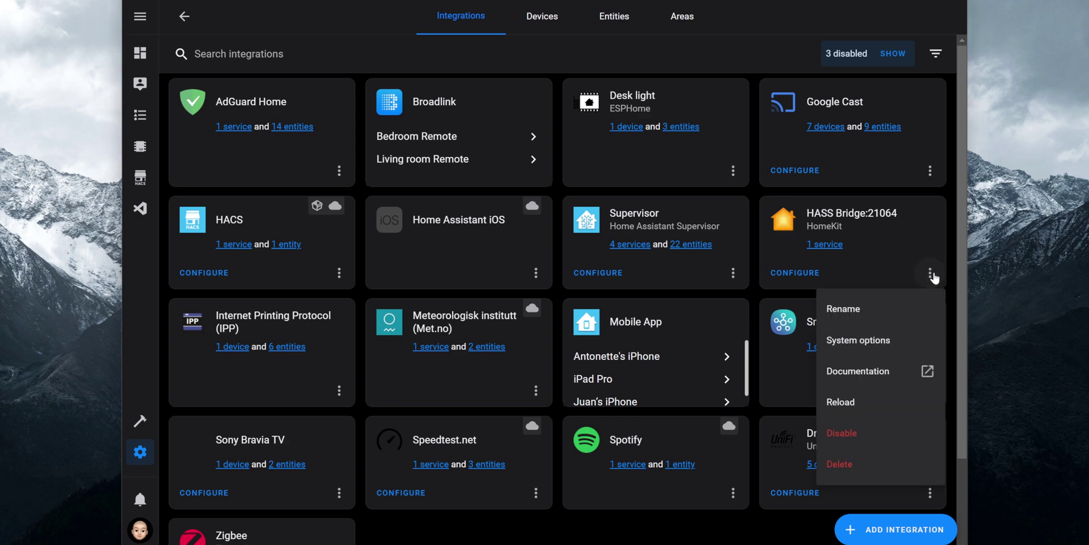
{"action": "left_click", "coordinate": [889, 311]}
{"action": "key", "text": "BackSpace"}
{"action": "type", "text": "Home Assistant Bridge"}
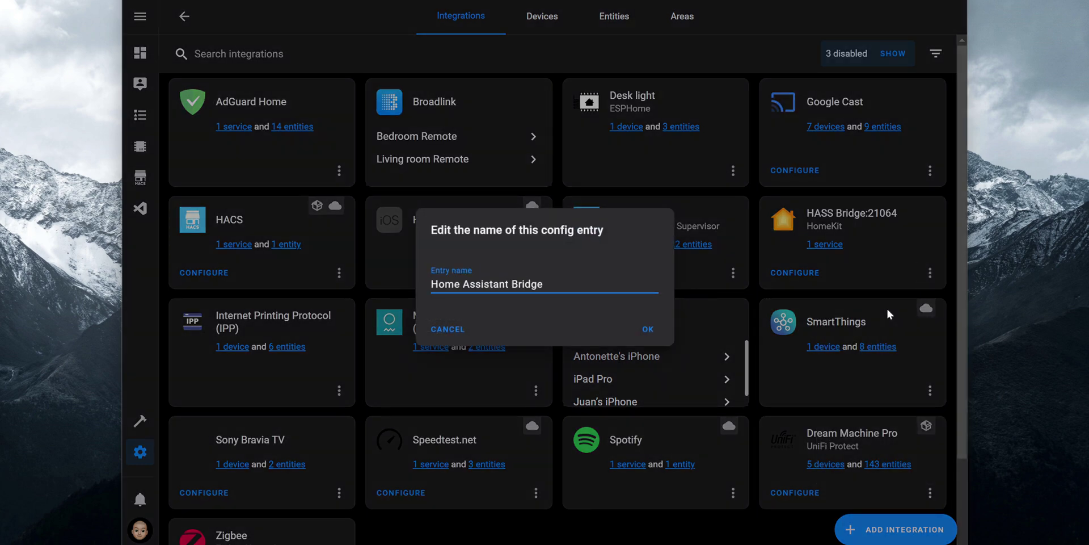
{"action": "left_click", "coordinate": [645, 329]}
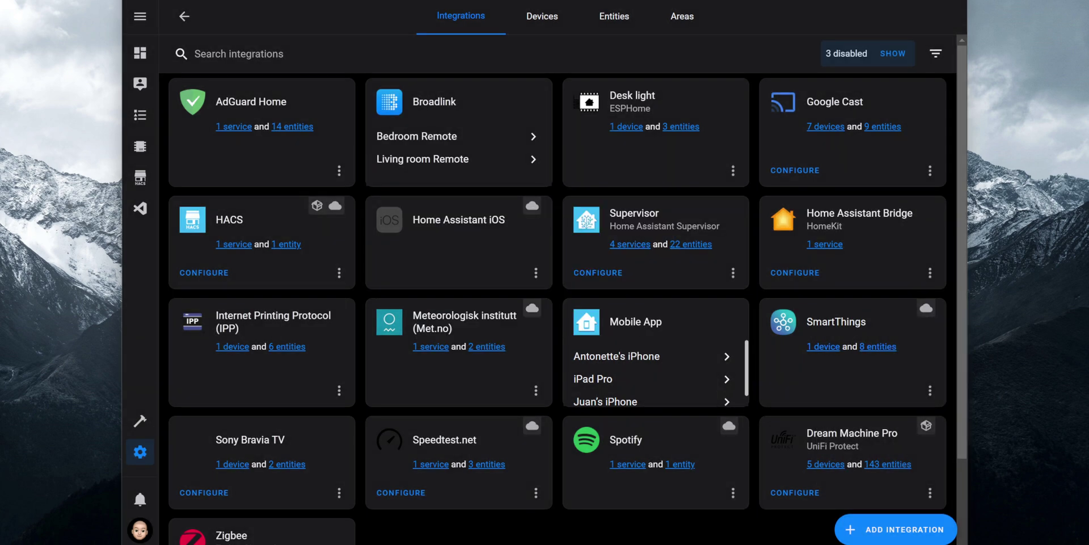
Step: Add a second HomeKit bridge covering the Camera and Media Player domains
{"action": "left_click", "coordinate": [893, 530]}
{"action": "type", "text": "HomeKit"}
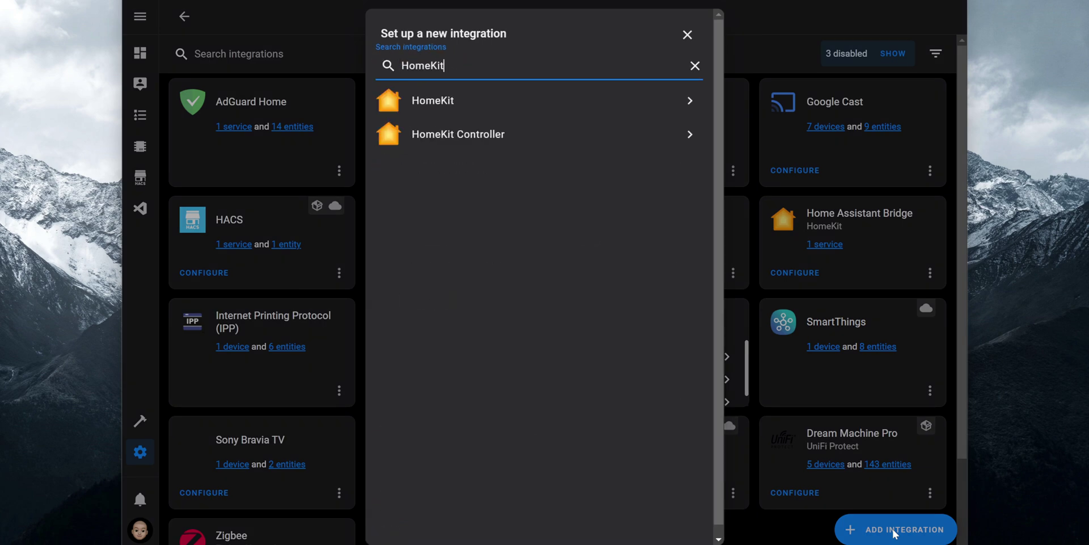
{"action": "left_click", "coordinate": [478, 105]}
{"action": "left_click", "coordinate": [494, 320]}
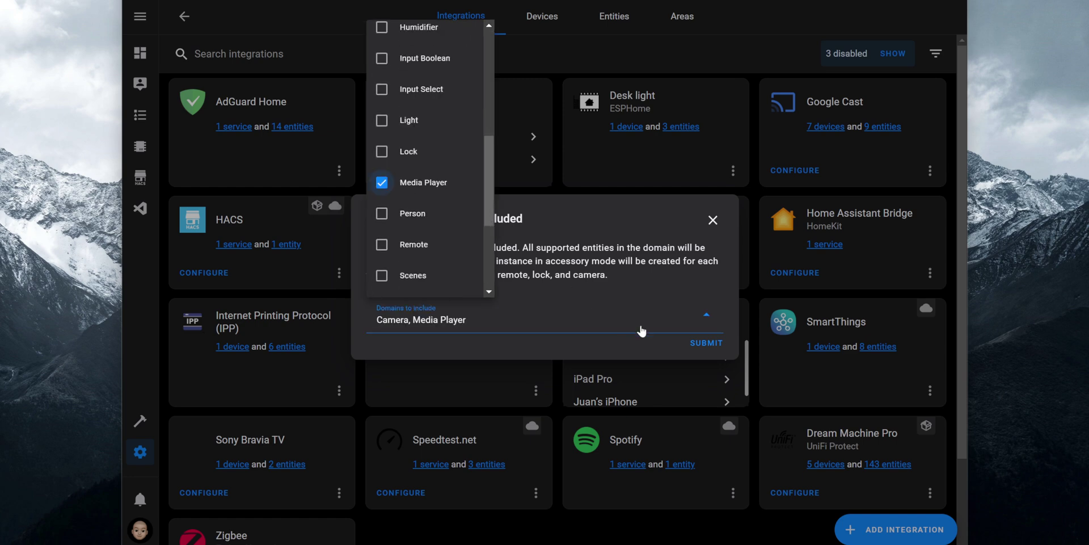
{"action": "left_click", "coordinate": [642, 325]}
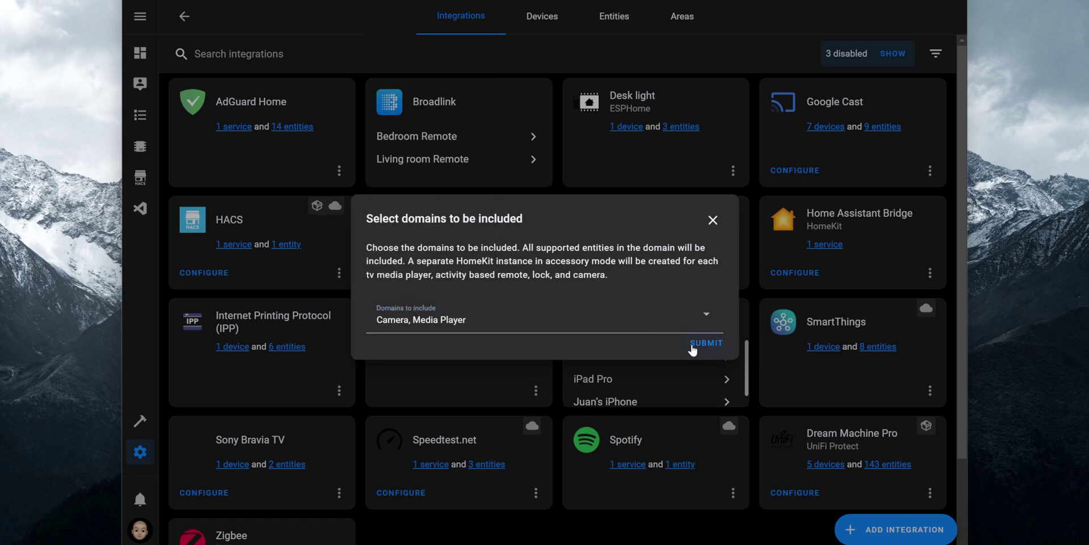
{"action": "left_click", "coordinate": [689, 342]}
{"action": "left_click", "coordinate": [703, 317]}
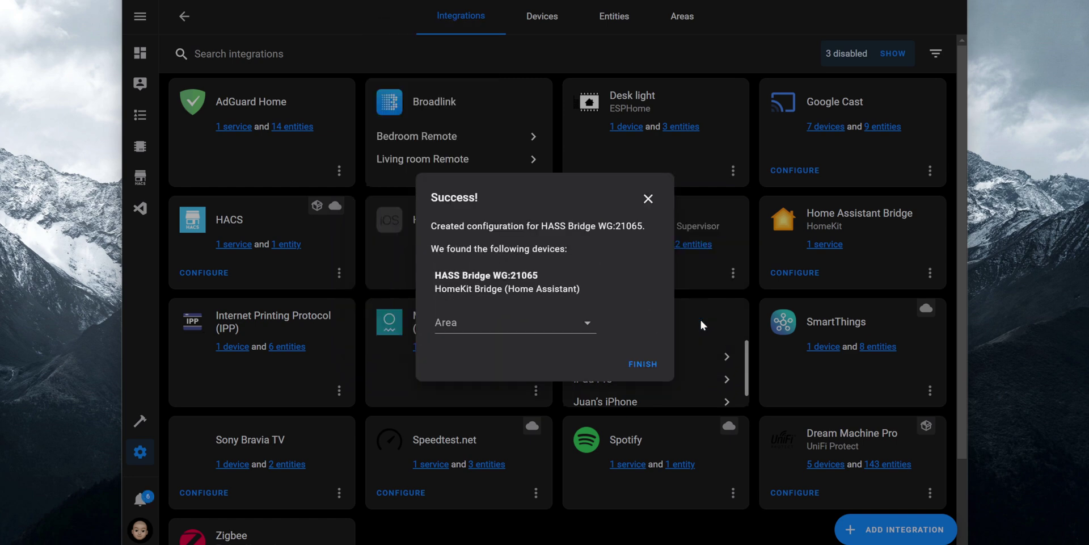
{"action": "left_click", "coordinate": [646, 365]}
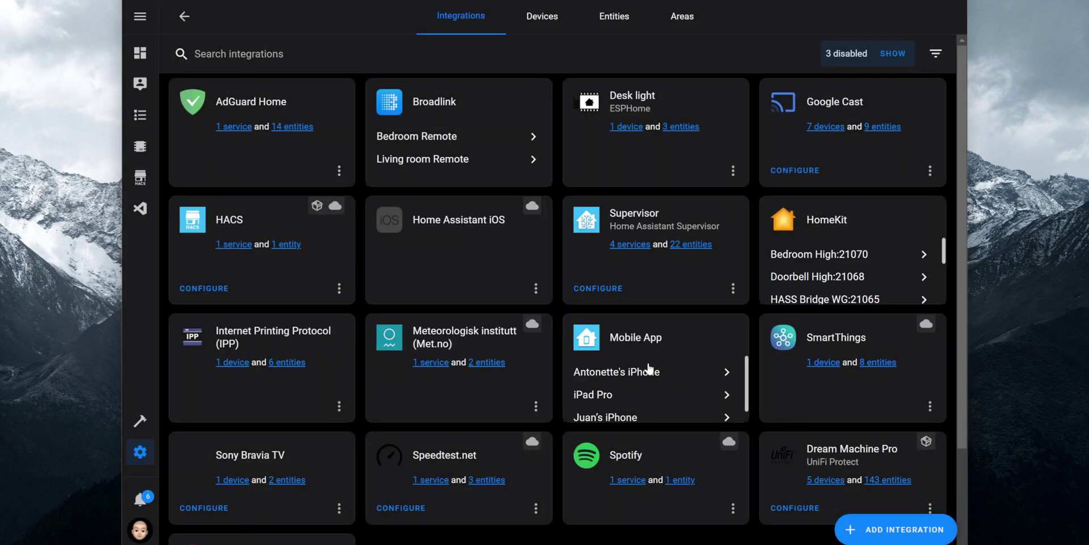
Step: Delete the HASS Bridge WG:21065 entry from the HomeKit integration
{"action": "mouse_move", "coordinate": [944, 254]}
{"action": "left_mouse_down"}
{"action": "mouse_move", "coordinate": [943, 294]}
{"action": "mouse_move", "coordinate": [944, 266]}
{"action": "left_mouse_up"}
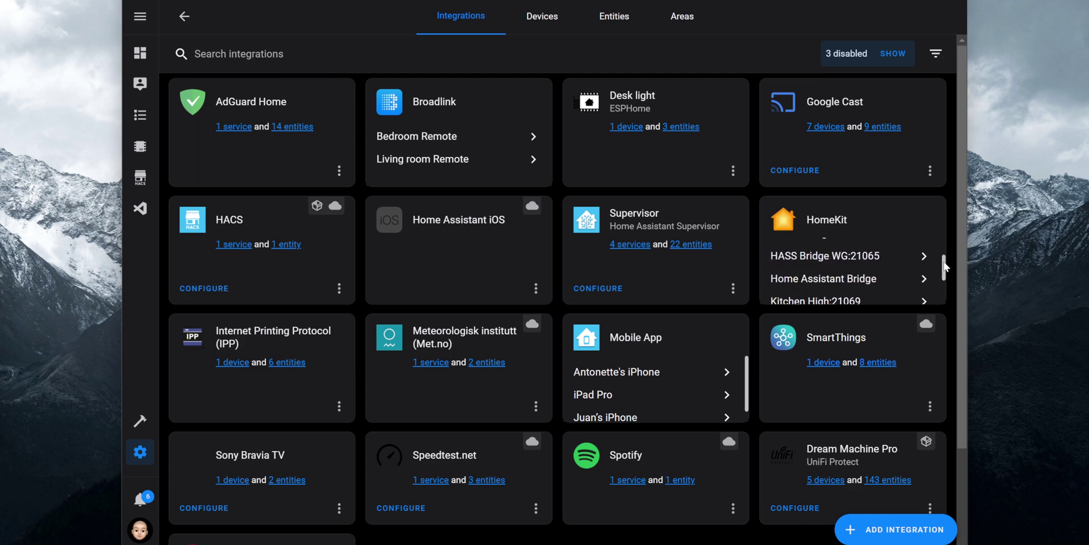
{"action": "left_click", "coordinate": [889, 257]}
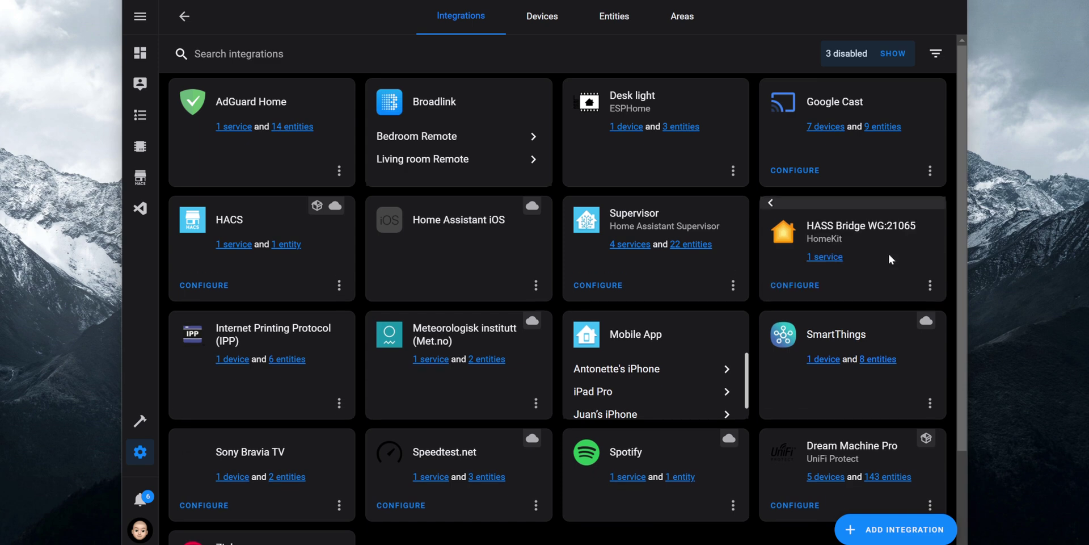
{"action": "left_click", "coordinate": [930, 287]}
{"action": "left_click", "coordinate": [854, 481]}
{"action": "left_click", "coordinate": [688, 326]}
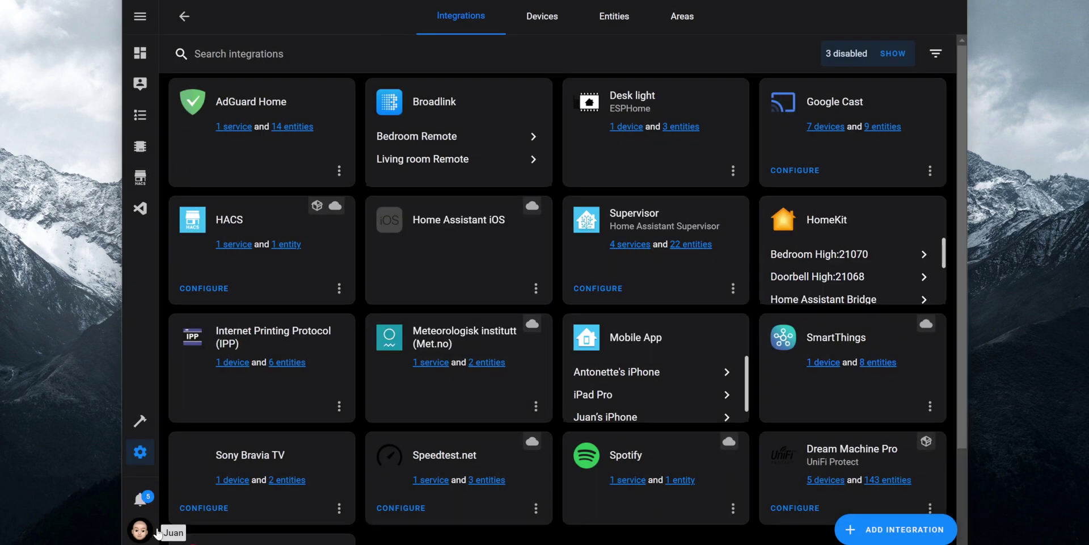
Step: Review the pairing codes in notifications, then open the Home Assistant Bridge entry
{"action": "left_click", "coordinate": [150, 508]}
{"action": "scroll", "coordinate": [387, 425], "scroll_direction": "down", "scroll_amount": 5}
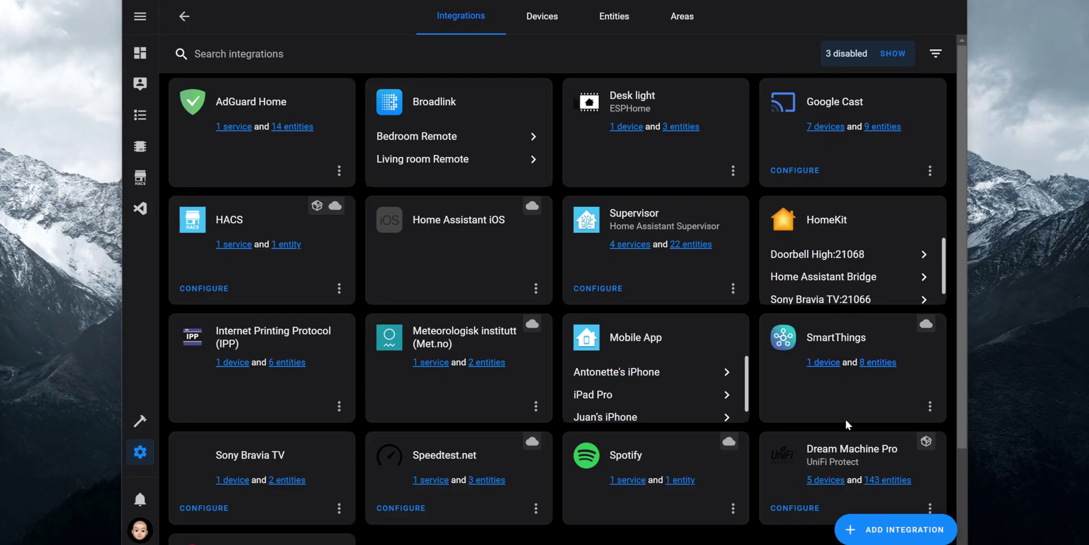
{"action": "left_click", "coordinate": [895, 278]}
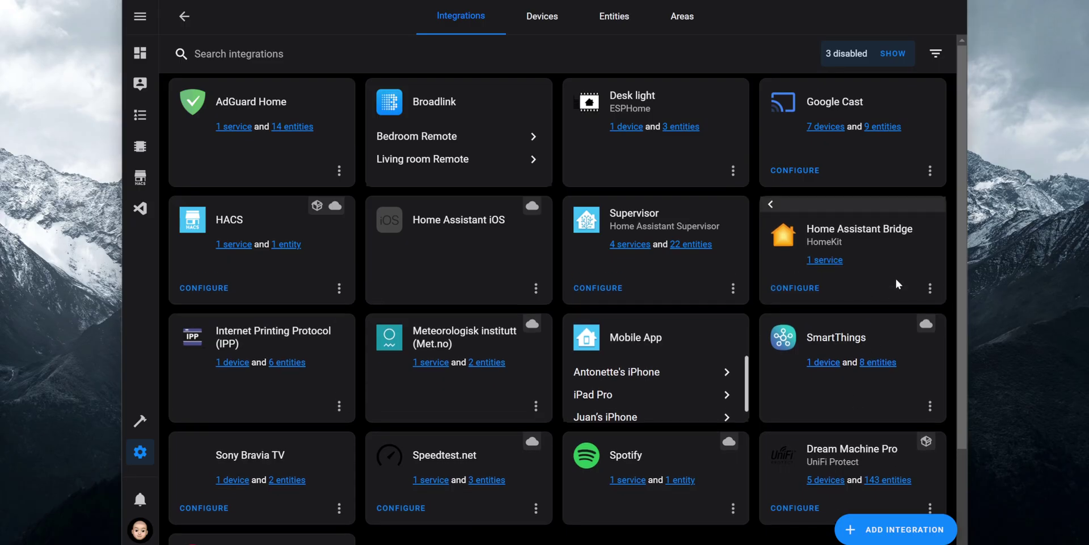
Step: Configure the bridge to include the Scripts domain alongside Light and continue
{"action": "left_click", "coordinate": [811, 287]}
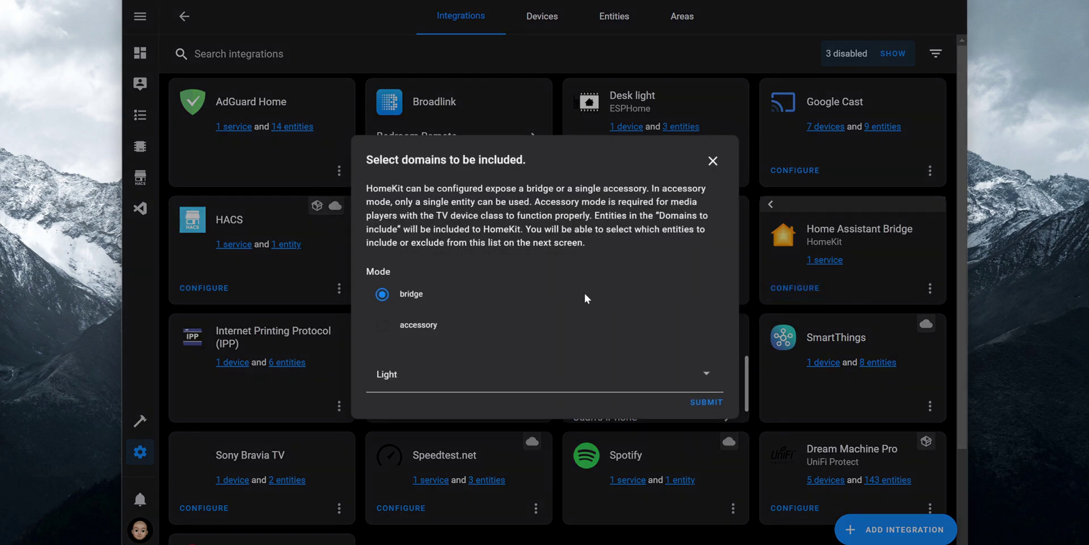
{"action": "left_click", "coordinate": [488, 380]}
{"action": "scroll", "coordinate": [461, 324], "scroll_direction": "down", "scroll_amount": 10}
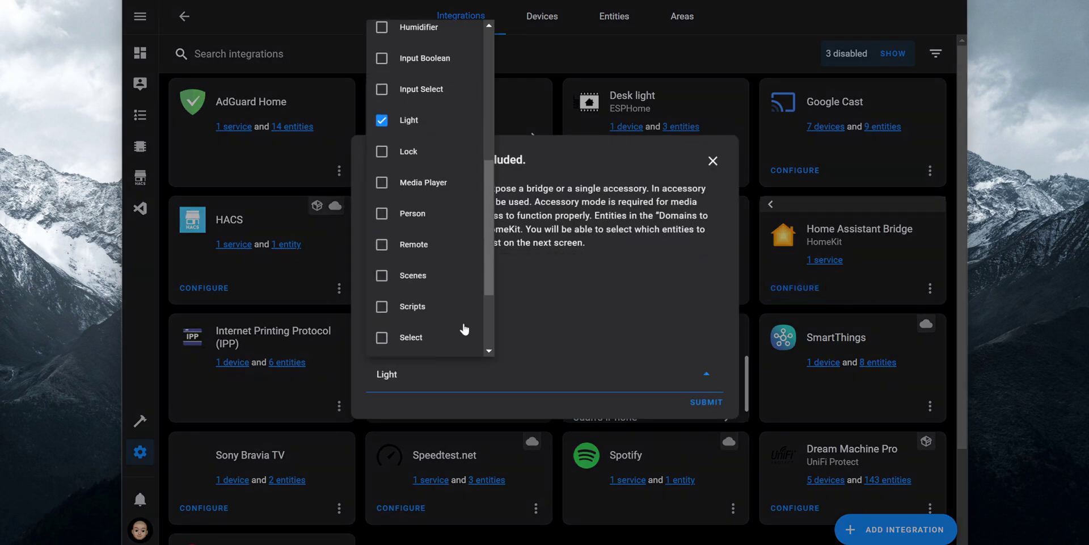
{"action": "left_click", "coordinate": [385, 190]}
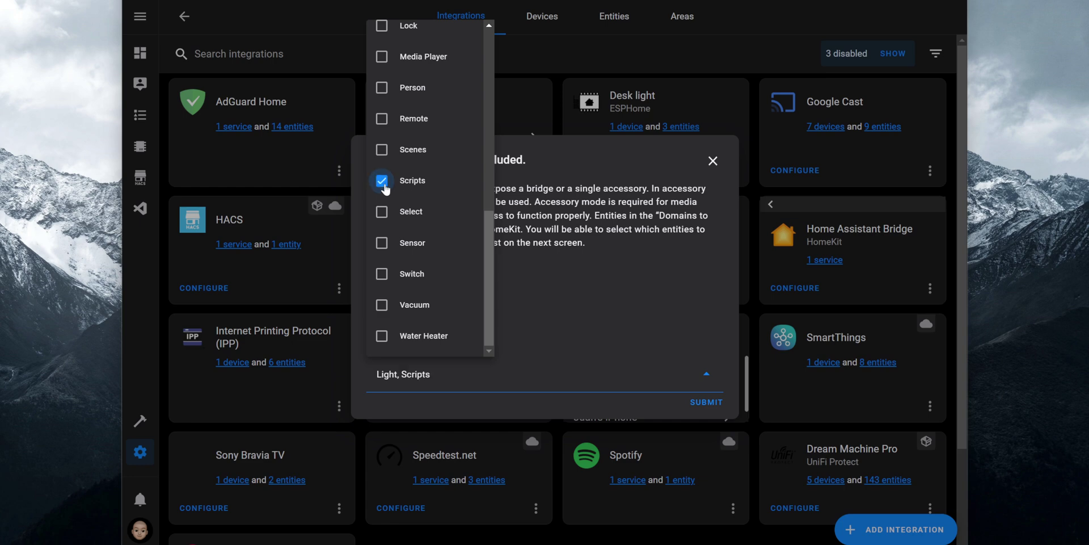
{"action": "left_click", "coordinate": [542, 370]}
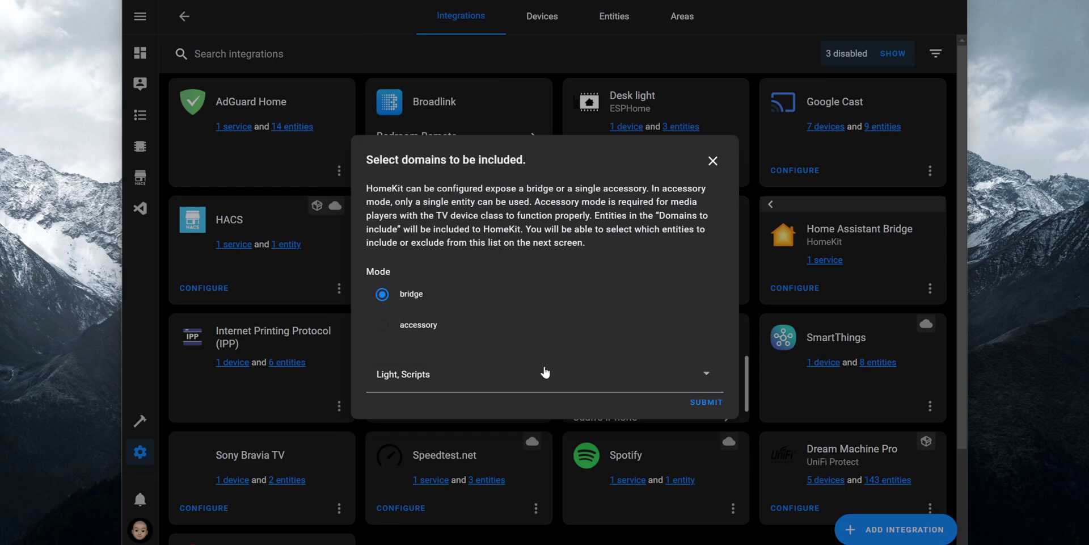
{"action": "left_click", "coordinate": [694, 404]}
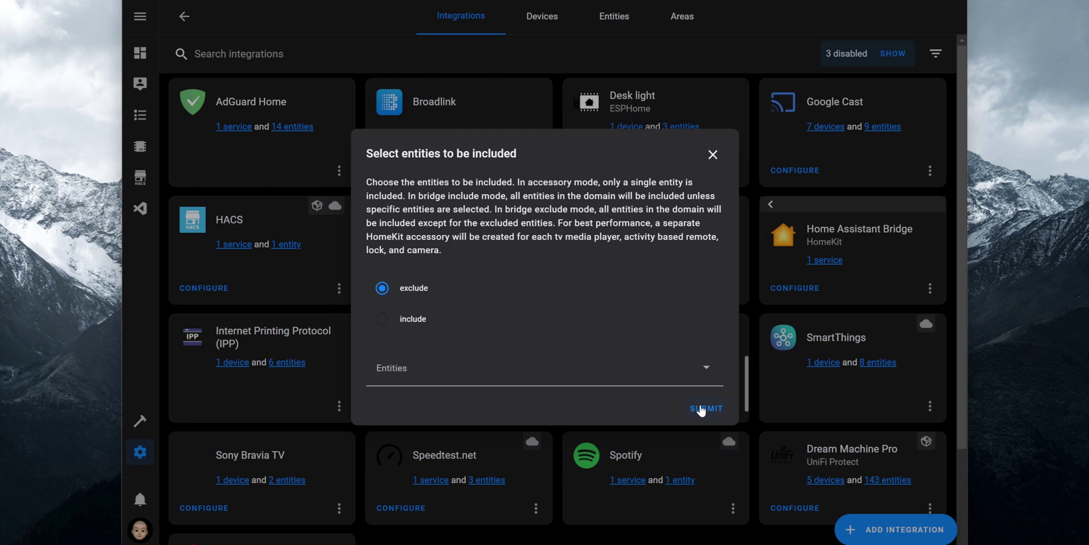
Step: Switch to include mode with only Living room Fan (script.lr_fan) selected and continue
{"action": "left_click", "coordinate": [406, 318]}
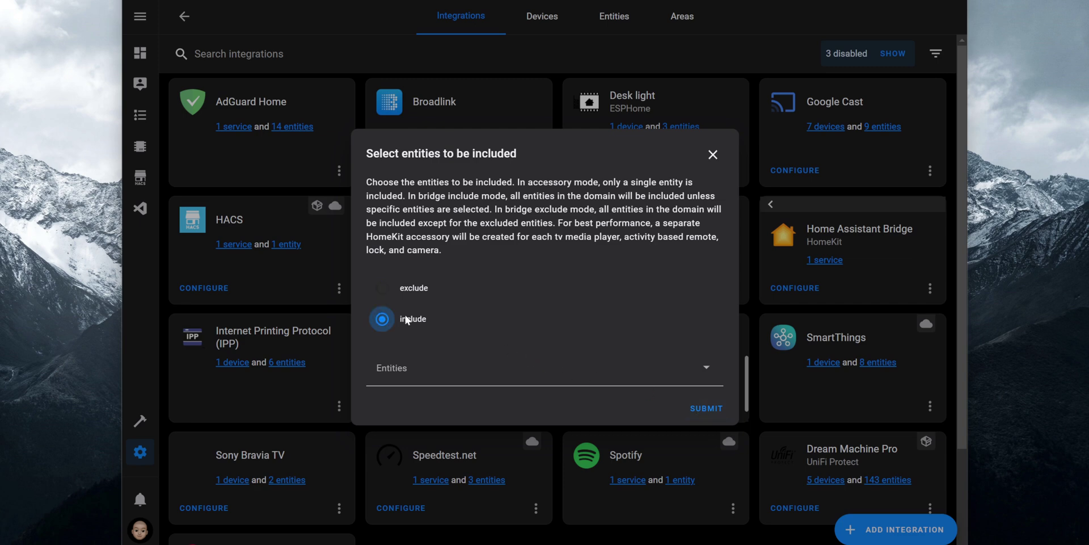
{"action": "left_click", "coordinate": [454, 376]}
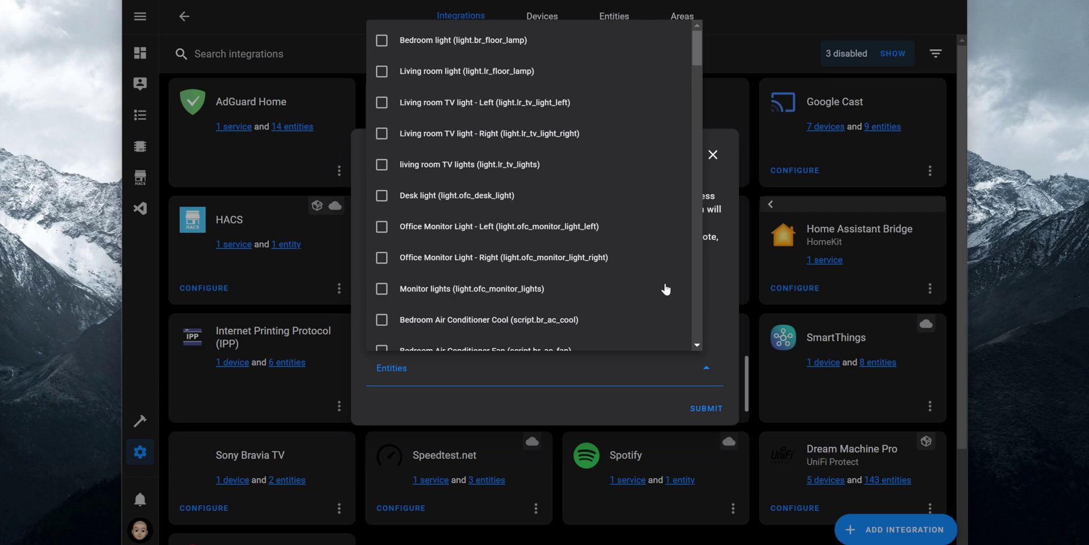
{"action": "scroll", "coordinate": [665, 289], "scroll_direction": "down", "scroll_amount": 2}
{"action": "scroll", "coordinate": [666, 289], "scroll_direction": "down", "scroll_amount": 20}
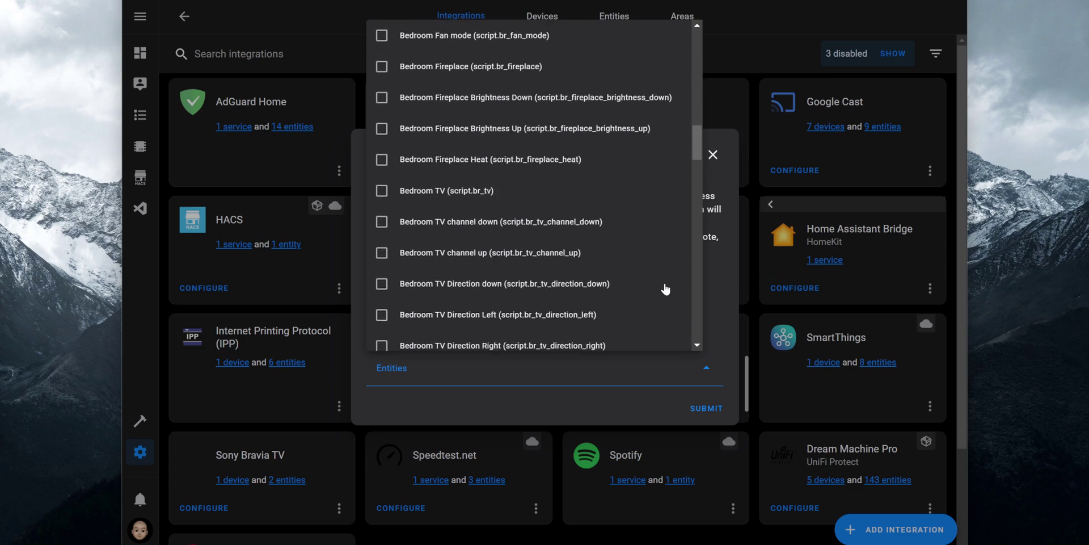
{"action": "scroll", "coordinate": [665, 290], "scroll_direction": "down", "scroll_amount": 5}
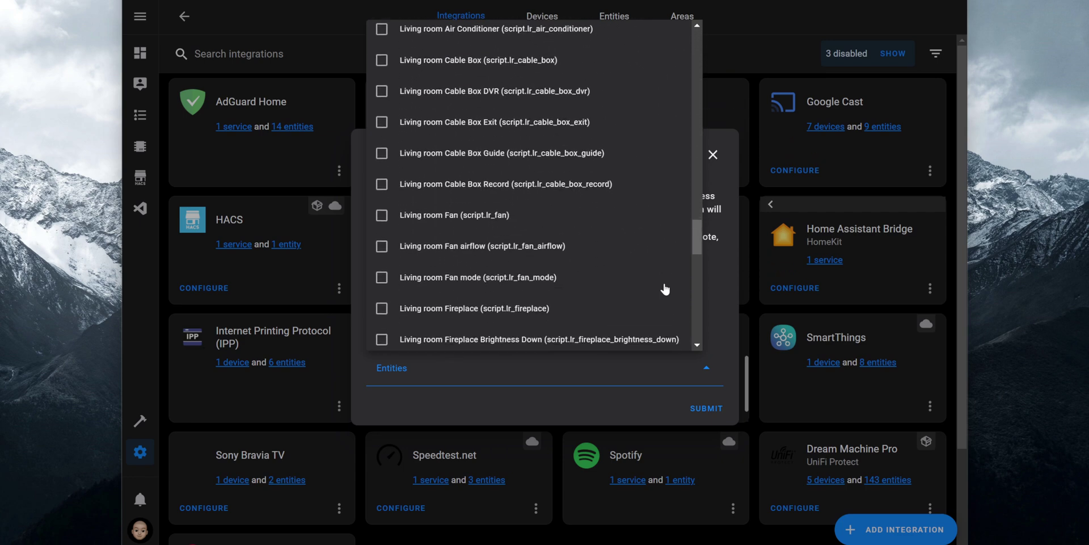
{"action": "left_click", "coordinate": [381, 216]}
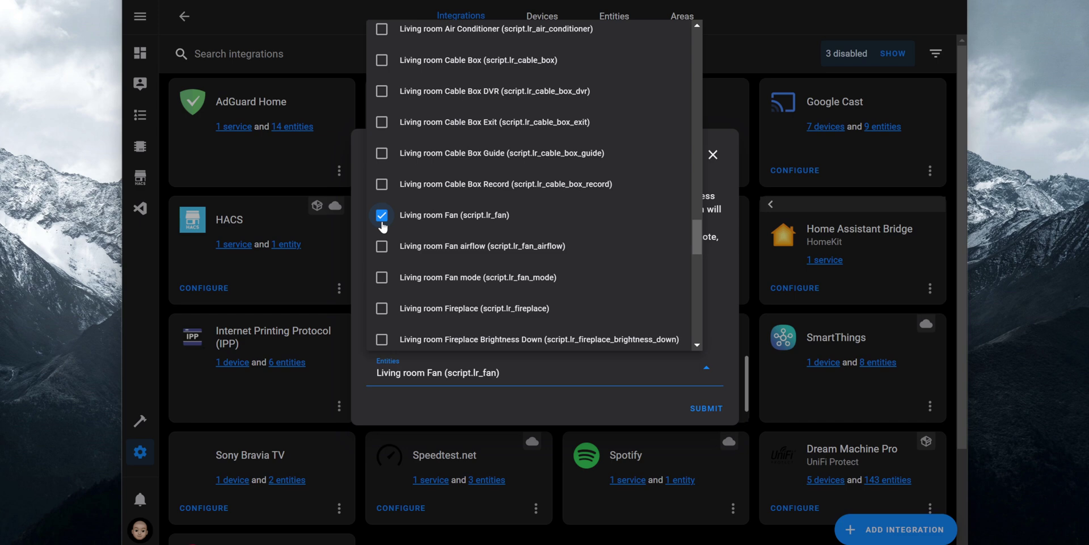
{"action": "left_click", "coordinate": [646, 389]}
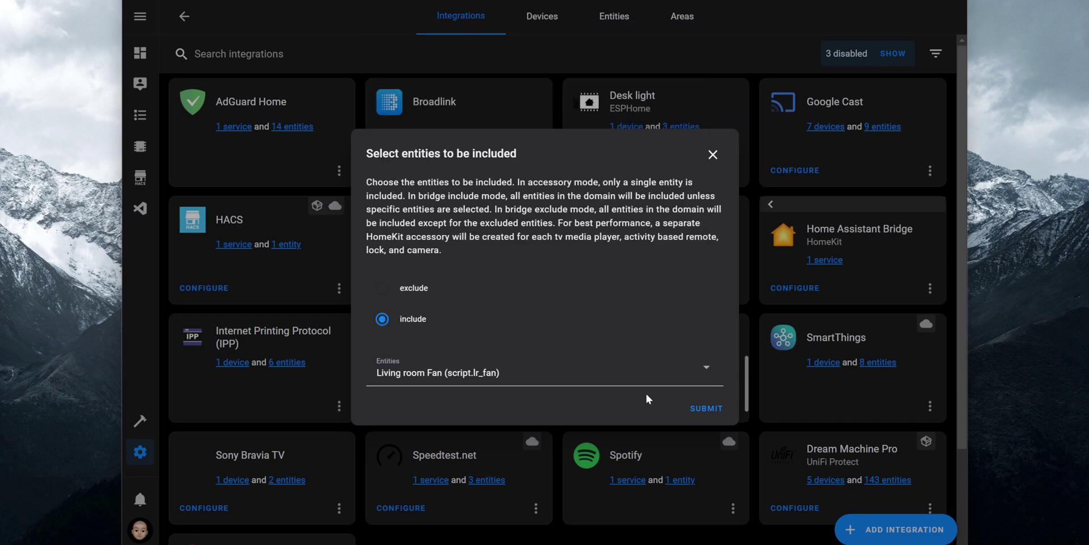
{"action": "left_click", "coordinate": [702, 408]}
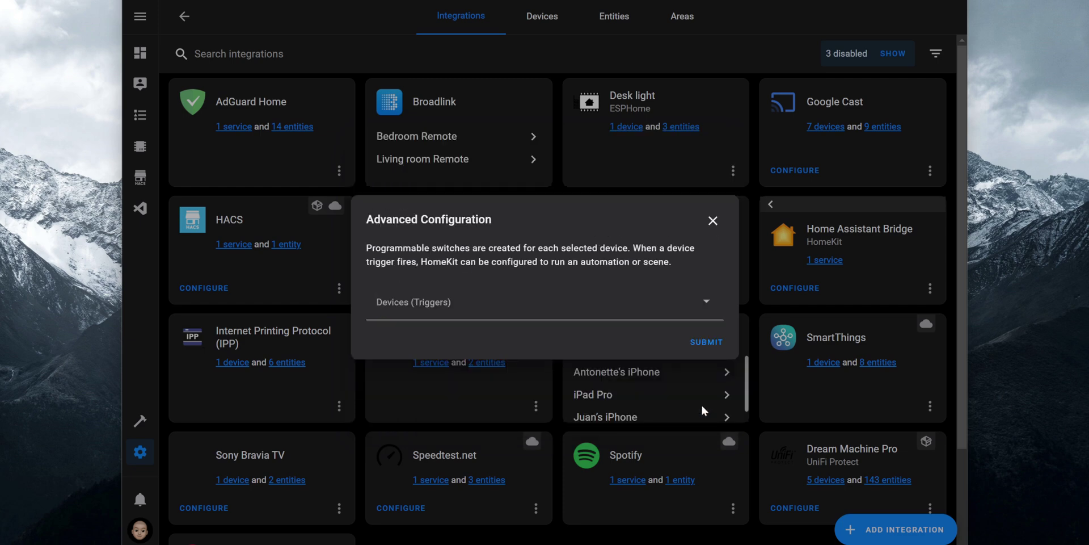
Step: Submit Advanced Configuration with no device triggers and close the Success dialog
{"action": "left_click", "coordinate": [696, 353]}
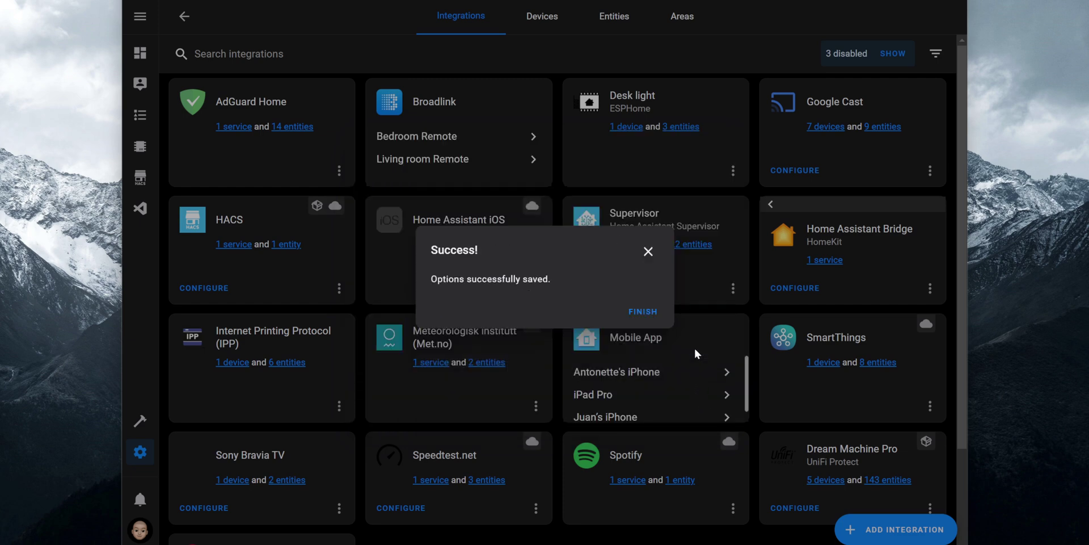
{"action": "left_click", "coordinate": [643, 312]}
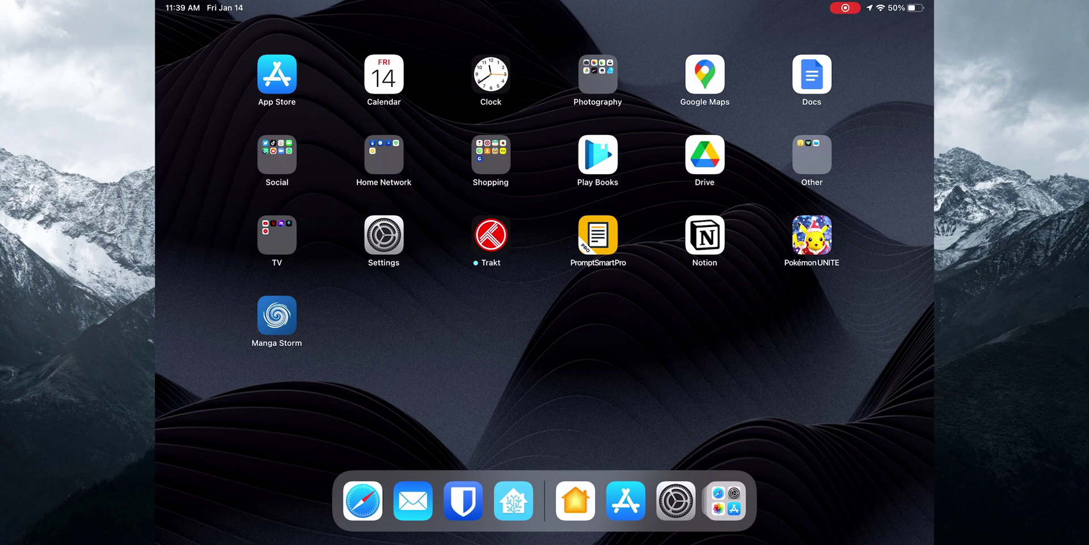
Step: In iPad Settings, go to Apple ID > iCloud > Home and enable 'Use this iPad as a Home Hub'
{"action": "left_click", "coordinate": [675, 500]}
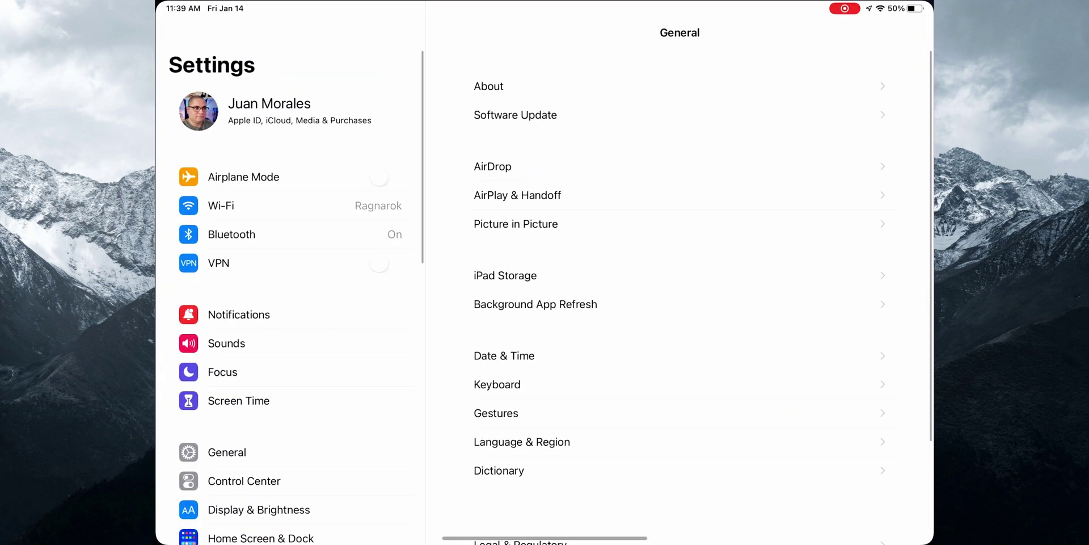
{"action": "left_click", "coordinate": [290, 110]}
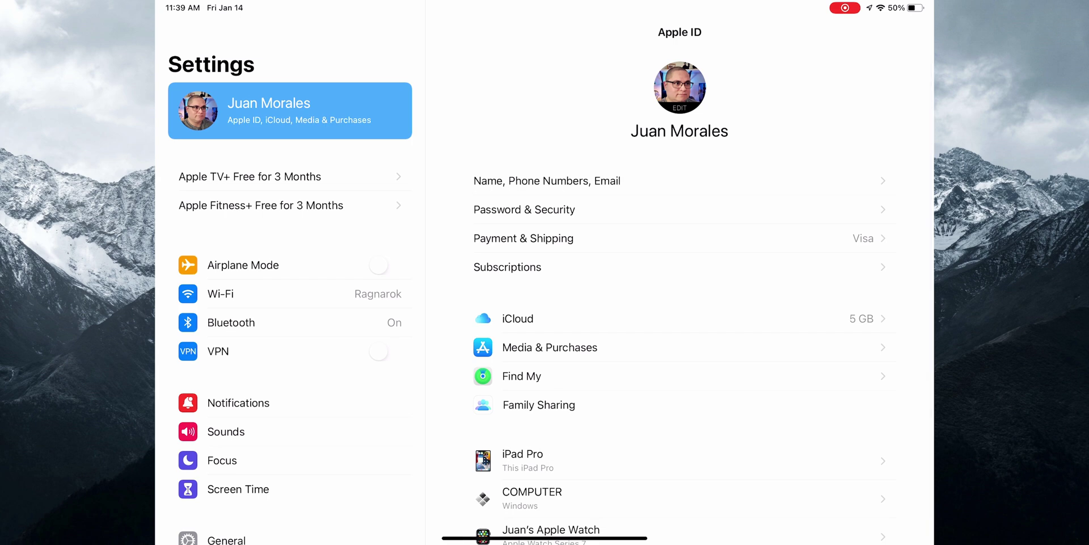
{"action": "left_click", "coordinate": [517, 318]}
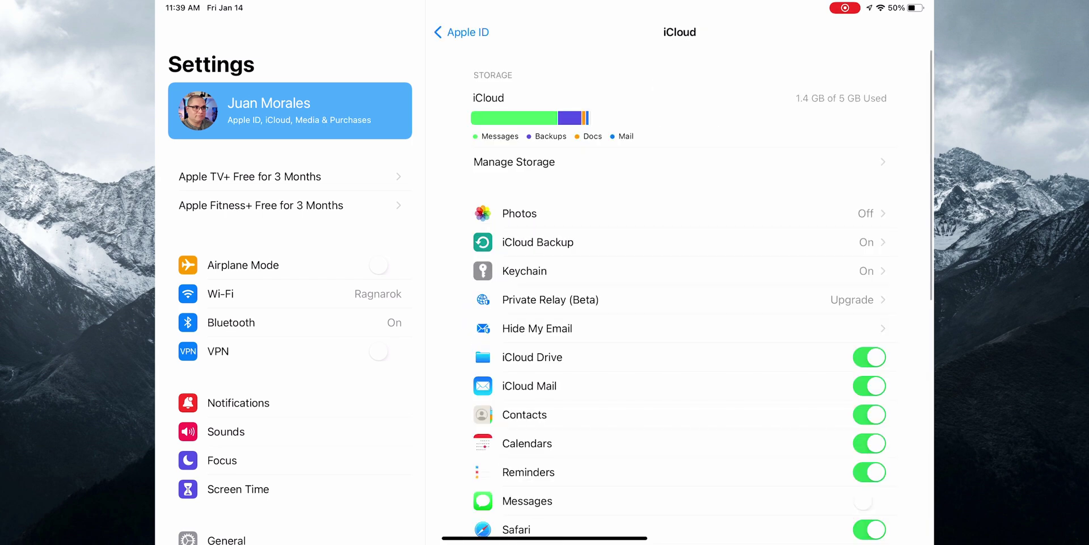
{"action": "scroll", "coordinate": [680, 284], "scroll_direction": "down", "scroll_amount": 5}
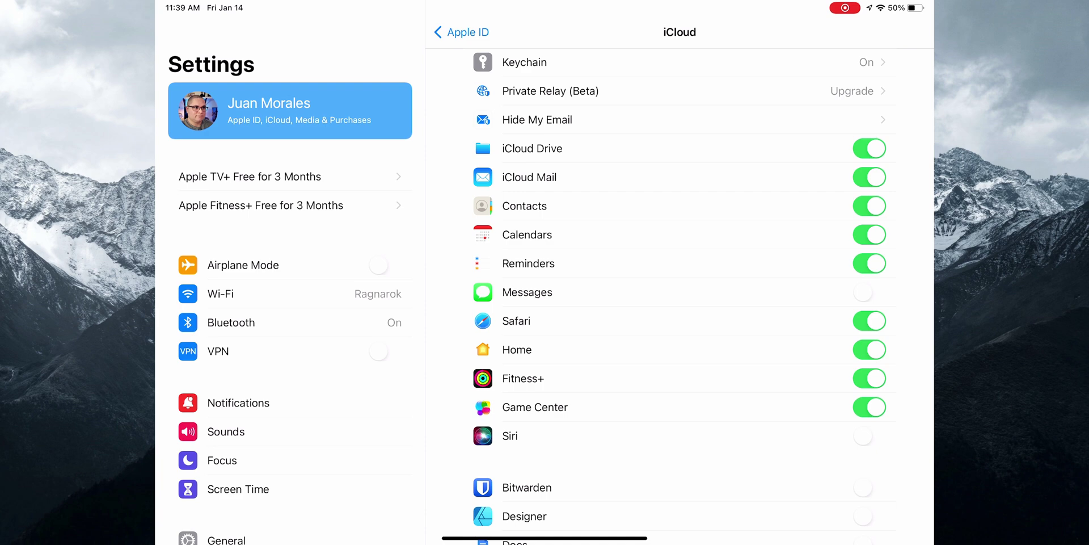
{"action": "scroll", "coordinate": [290, 295], "scroll_direction": "down", "scroll_amount": 12}
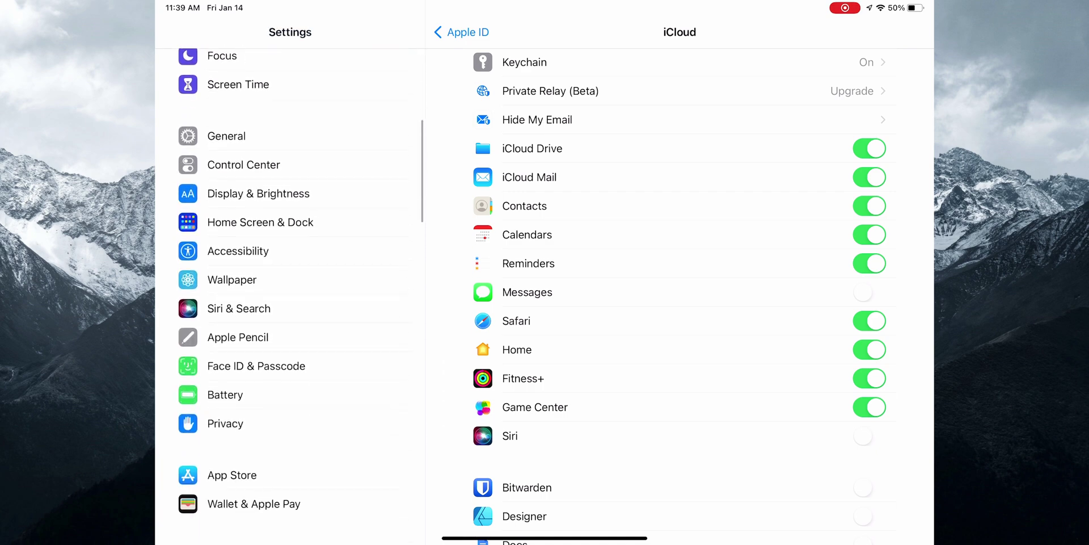
{"action": "scroll", "coordinate": [289, 295], "scroll_direction": "down", "scroll_amount": 2}
{"action": "left_click", "coordinate": [289, 474]}
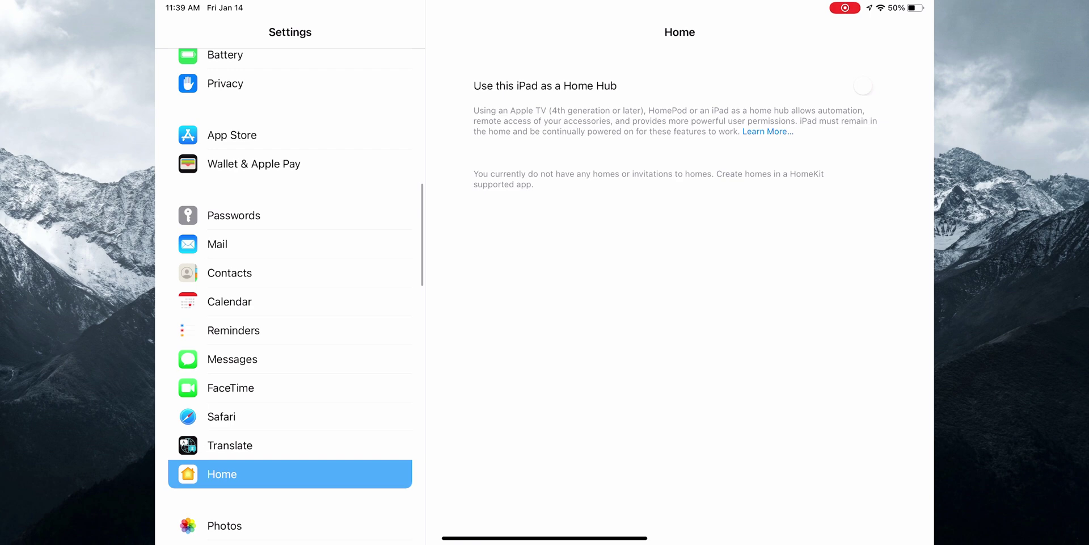
{"action": "left_click", "coordinate": [863, 86]}
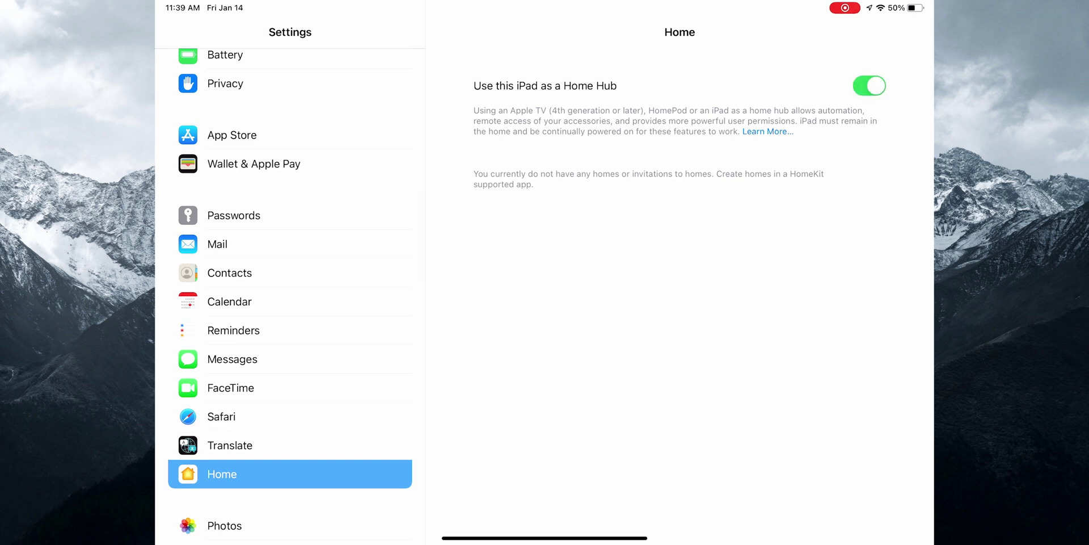
Step: In Apple Home, open Home Settings and view the Home Hubs & Bridges list
{"action": "mouse_move", "coordinate": [545, 542]}
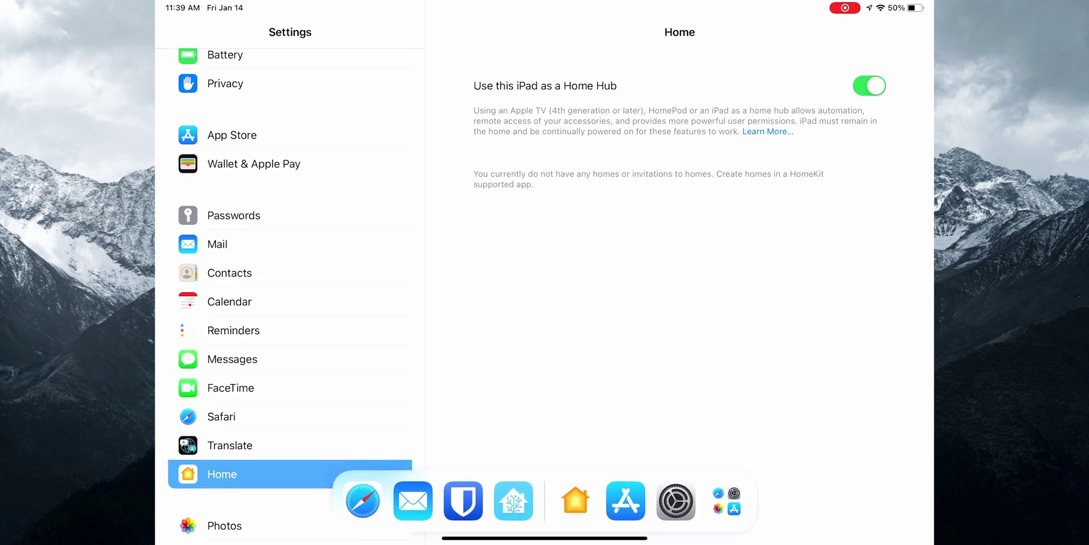
{"action": "left_click", "coordinate": [576, 500]}
{"action": "left_click", "coordinate": [387, 32]}
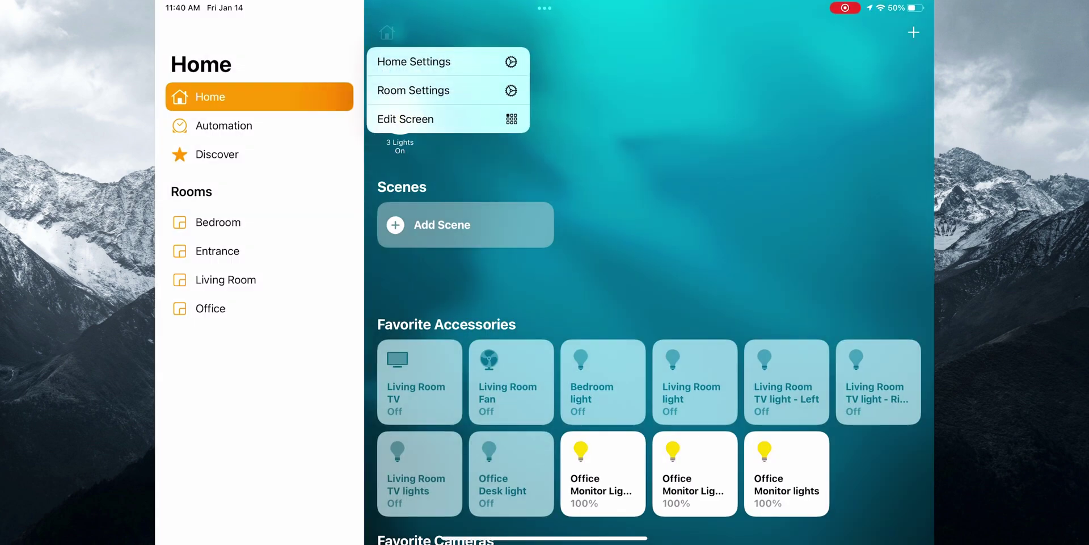
{"action": "left_click", "coordinate": [414, 61]}
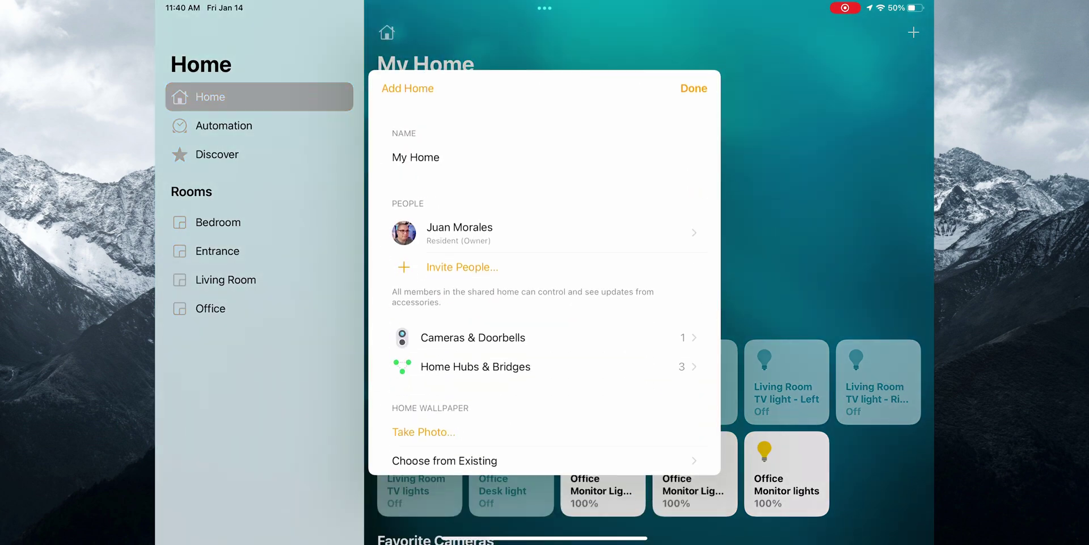
{"action": "left_click", "coordinate": [475, 366]}
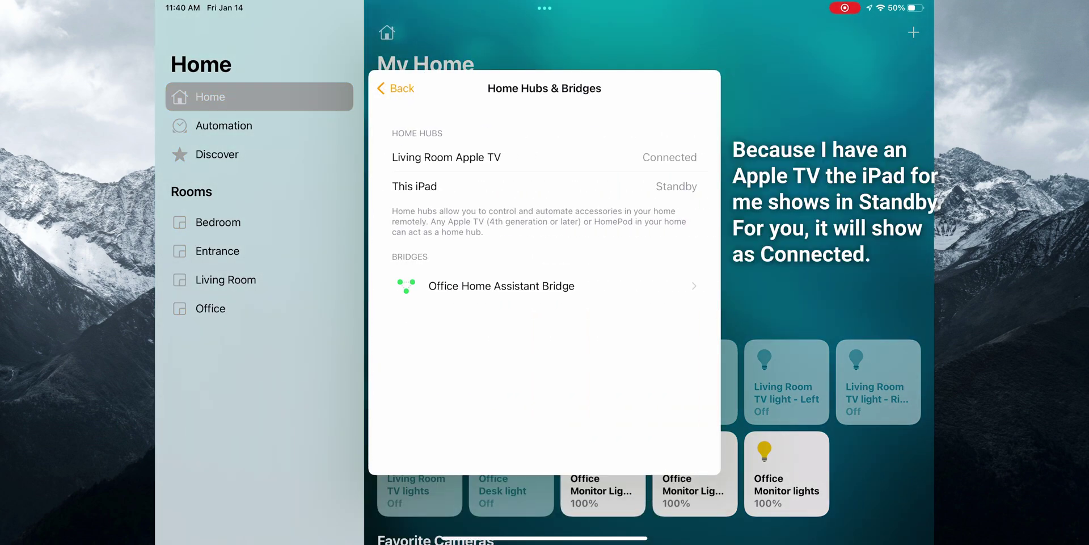